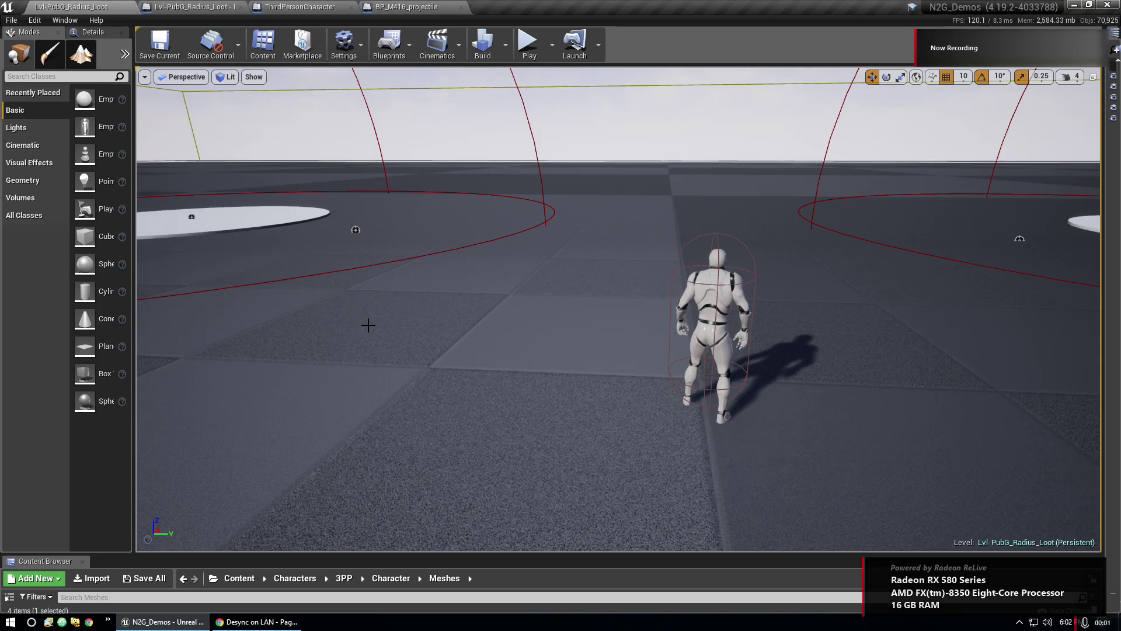
Step: Examine the mannequin character and its capsule collision outline in the level from several angles and distances
{"action": "right_click_drag", "start_coordinate": [368, 324], "coordinate": [465, 285]}
{"action": "key", "text": "a"}
{"action": "key", "text": "d"}
{"action": "key", "text": "a"}
{"action": "key", "text": "d"}
{"action": "key", "text": "w"}
{"action": "key", "text": "s"}
{"action": "key", "text": "a"}
{"action": "key", "text": "a"}
{"action": "key", "text": "d"}
{"action": "key", "text": "s"}
{"action": "key", "text": "w"}
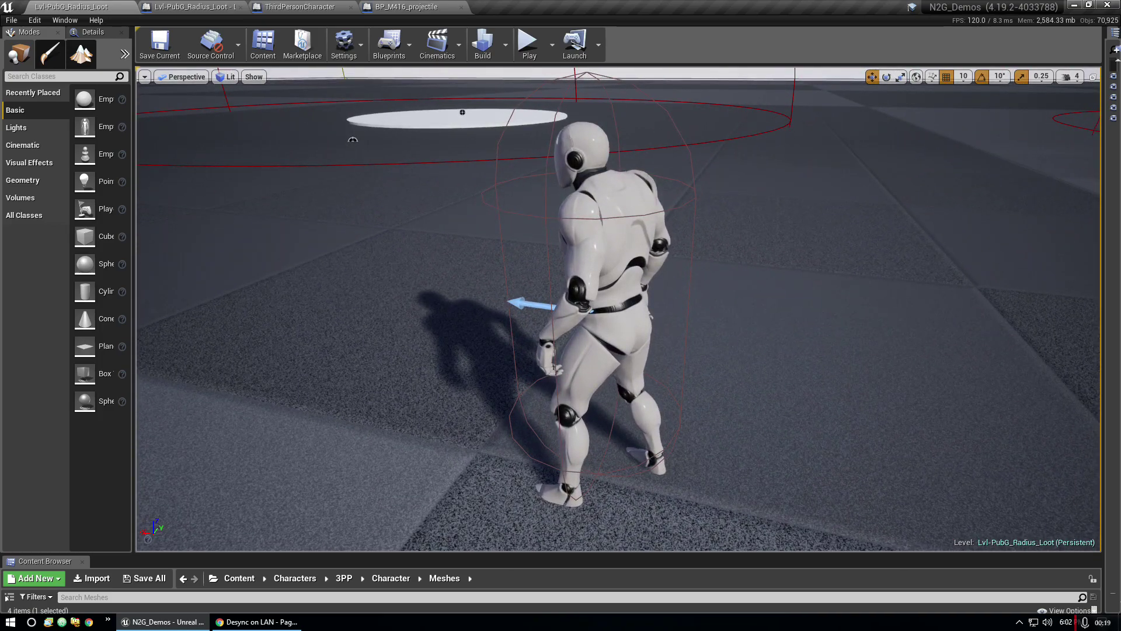
{"action": "key", "text": "s"}
{"action": "right_click_drag", "start_coordinate": [618, 309], "coordinate": [812, 238]}
{"action": "key", "text": "w"}
{"action": "key", "text": "a"}
{"action": "key", "text": "a"}
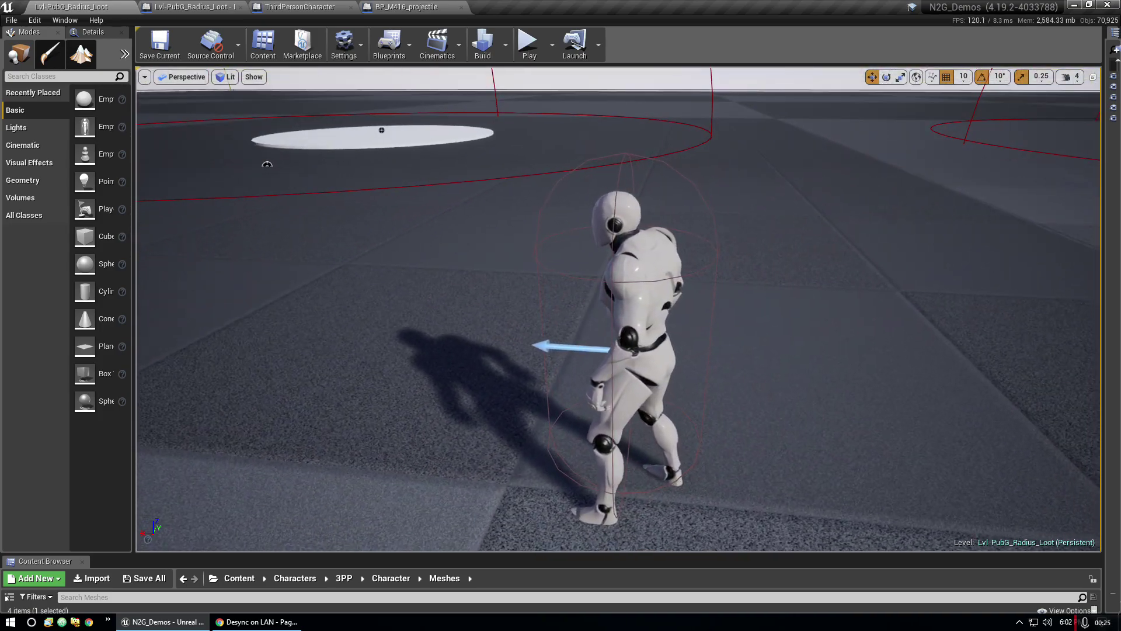
{"action": "key", "text": "d"}
{"action": "right_click_drag", "start_coordinate": [618, 309], "coordinate": [490, 328]}
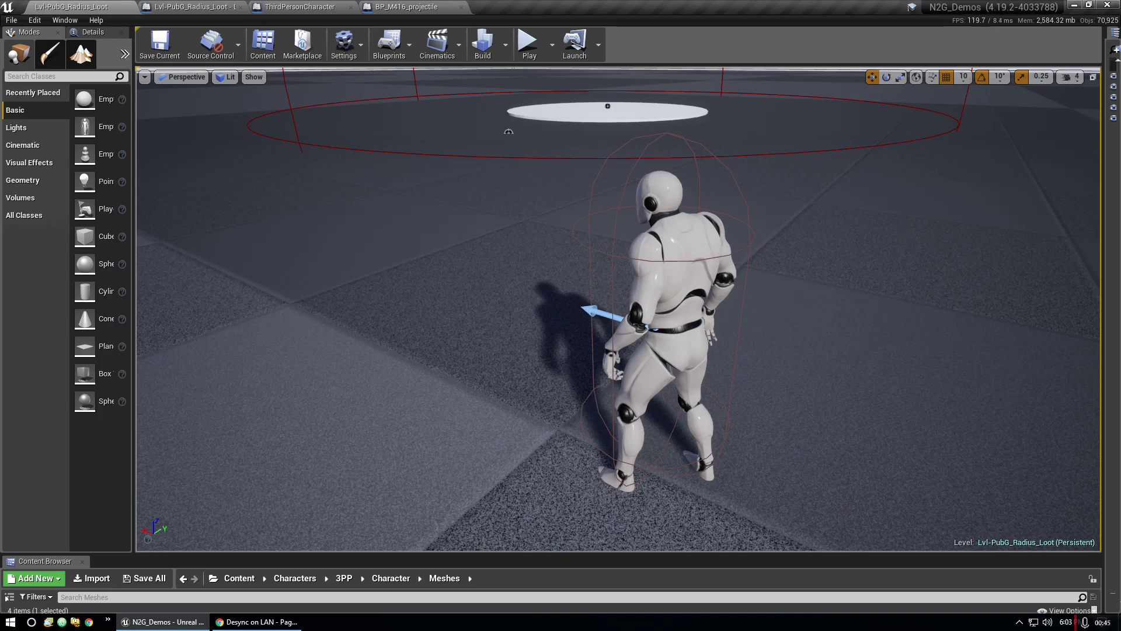
Step: Play the level in the editor and examine the mannequin's mesh and collision outlines up close, then switch the player's camera view
{"action": "left_click", "coordinate": [529, 42]}
{"action": "key", "text": "w"}
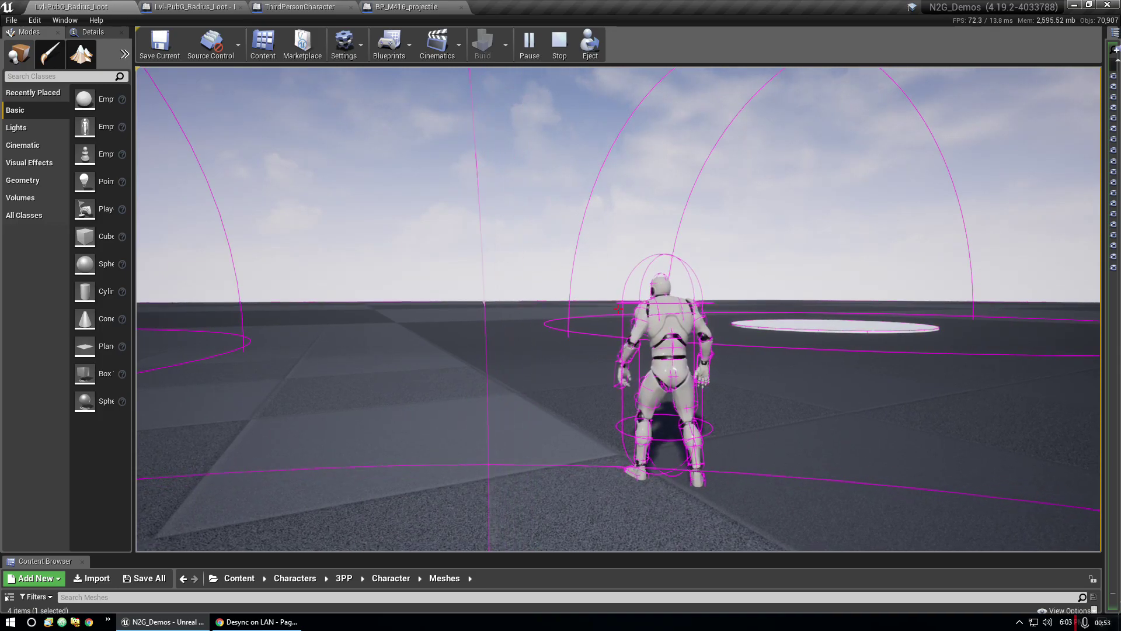
{"action": "key", "text": "s"}
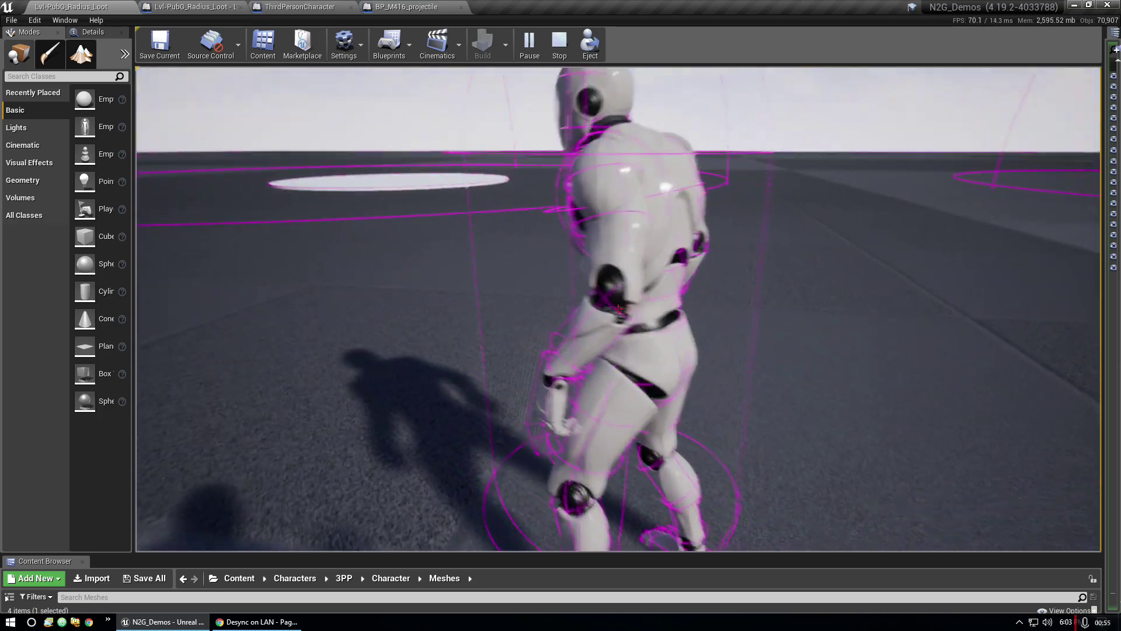
{"action": "key", "text": "w"}
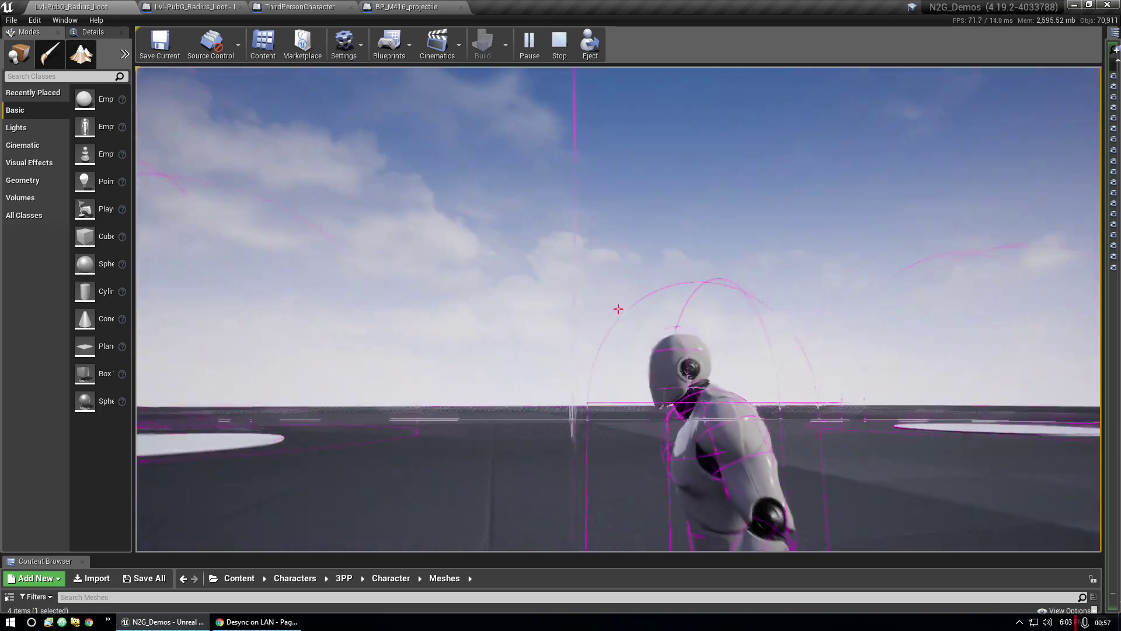
{"action": "key", "text": "s"}
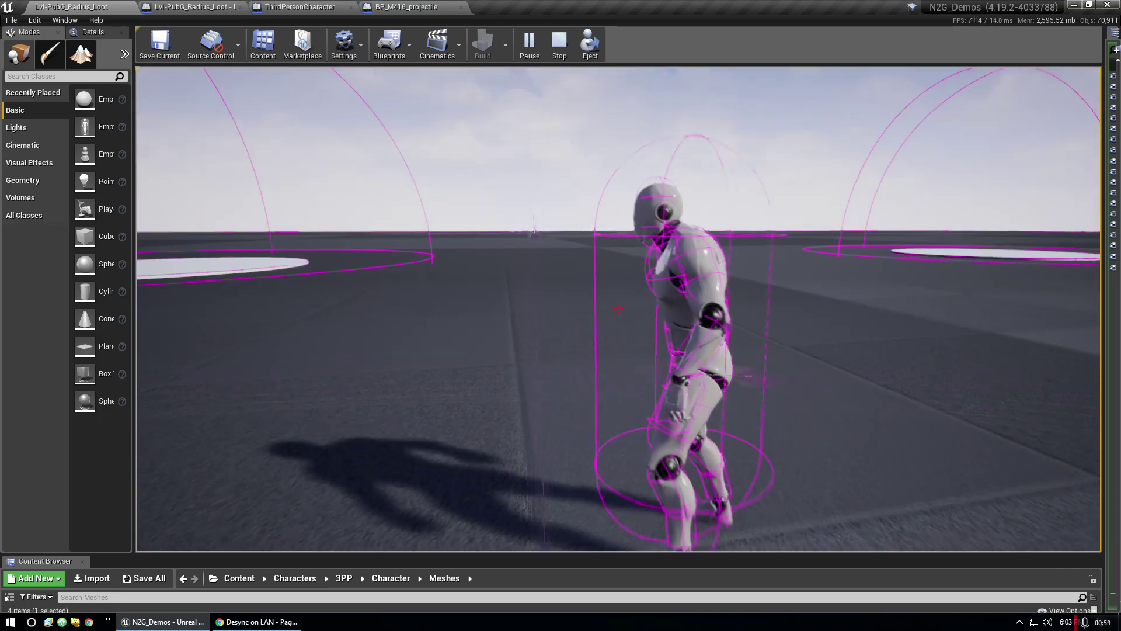
{"action": "key", "text": "w"}
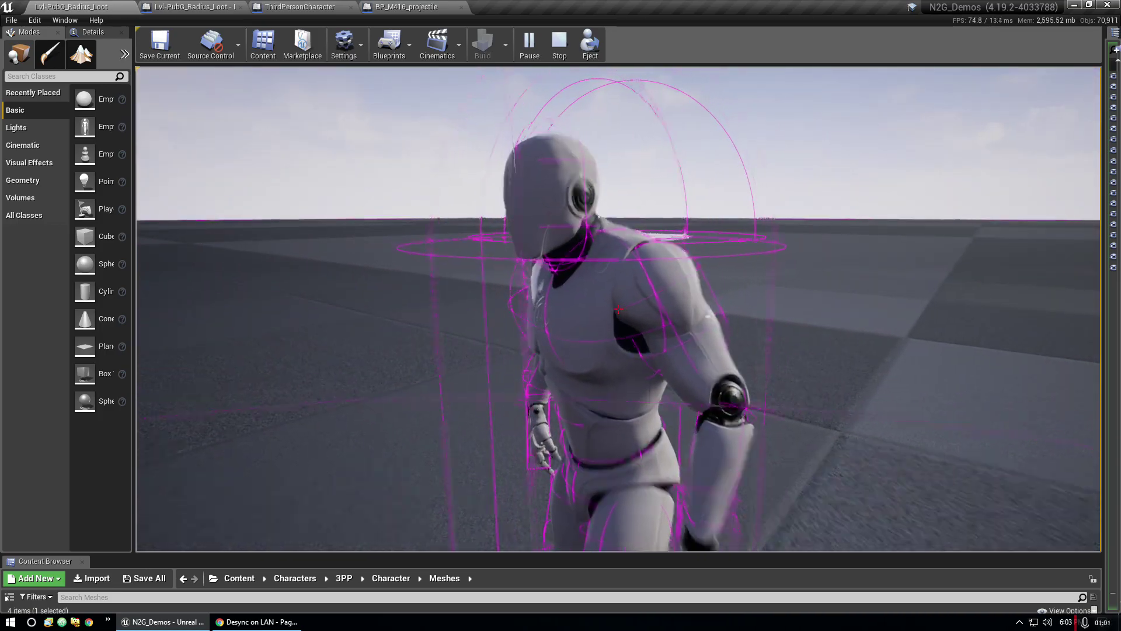
{"action": "key", "text": "w"}
{"action": "key", "text": "s"}
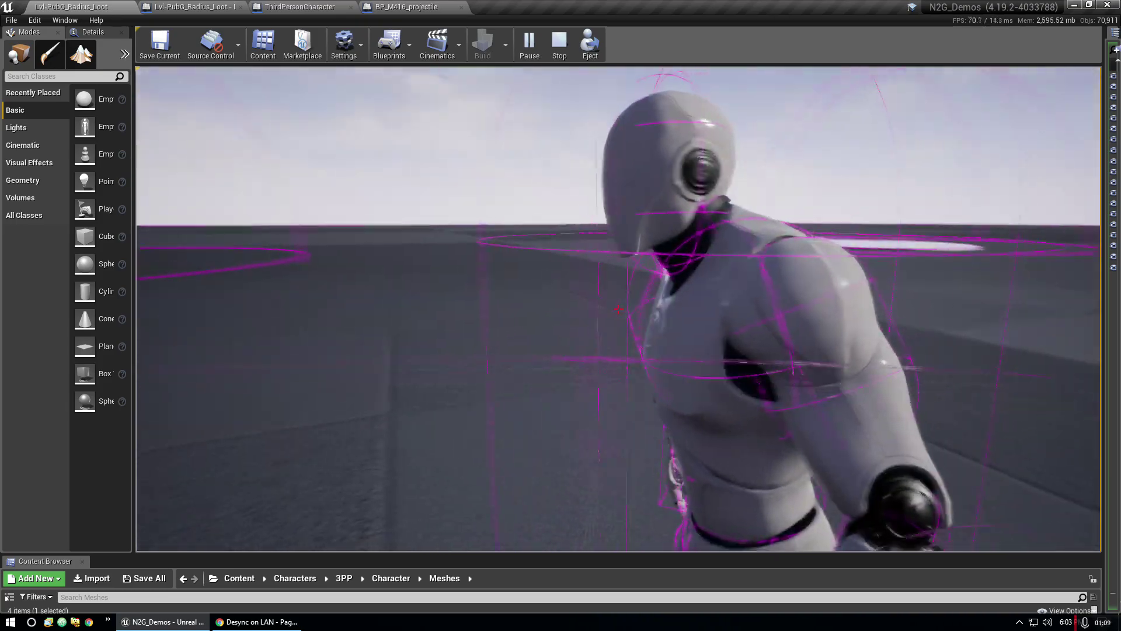
{"action": "key", "text": "a"}
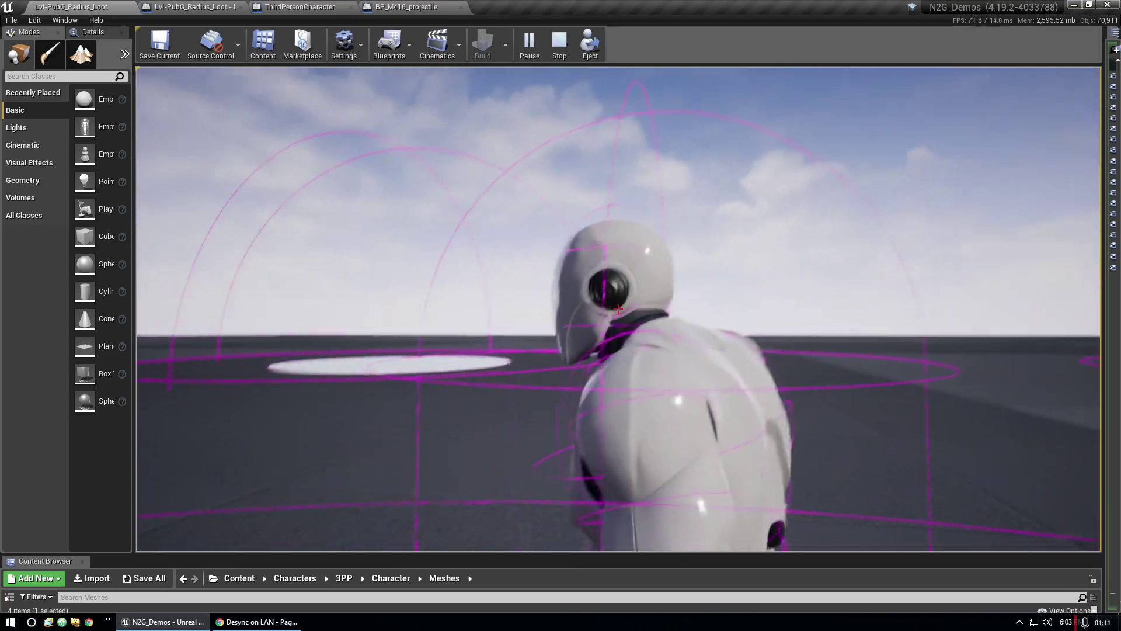
{"action": "key", "text": "w"}
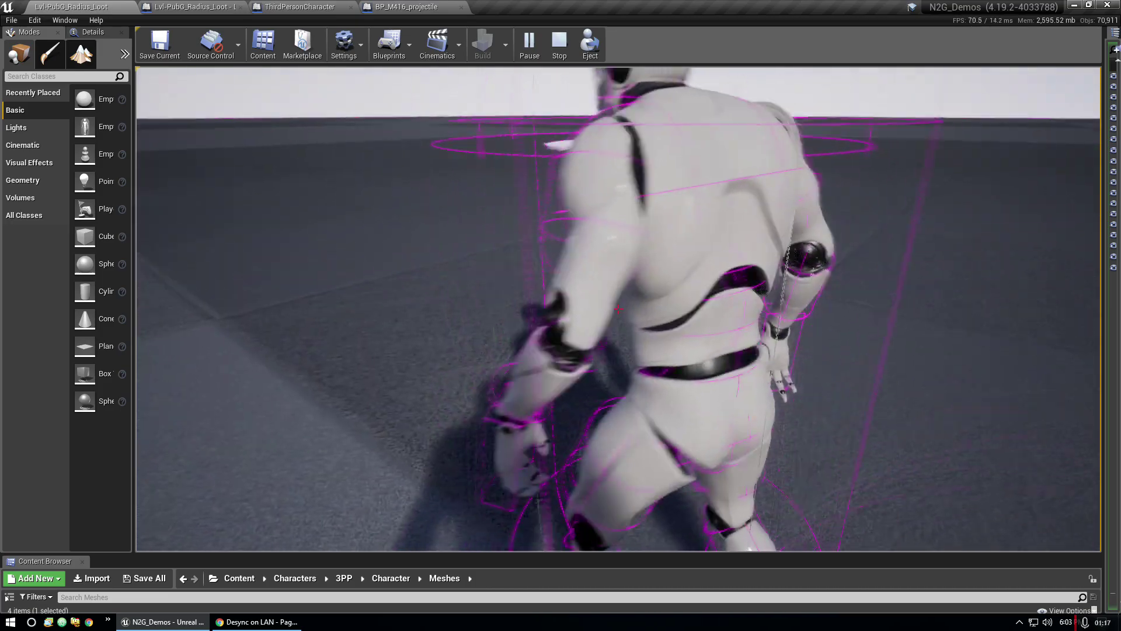
{"action": "key", "text": "s"}
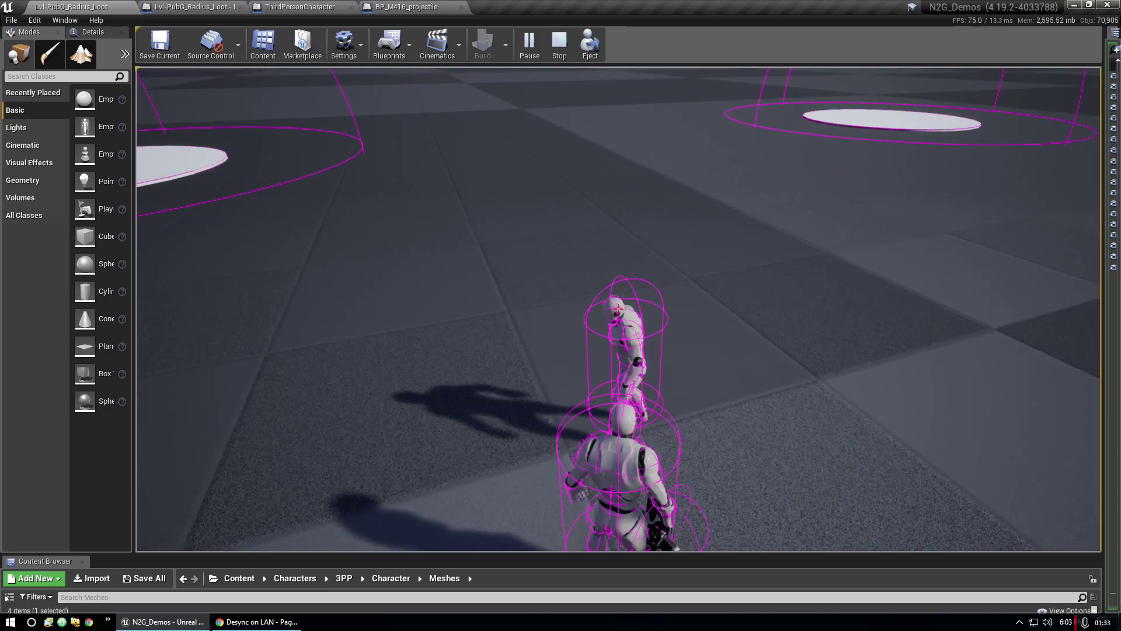
{"action": "key", "text": "v"}
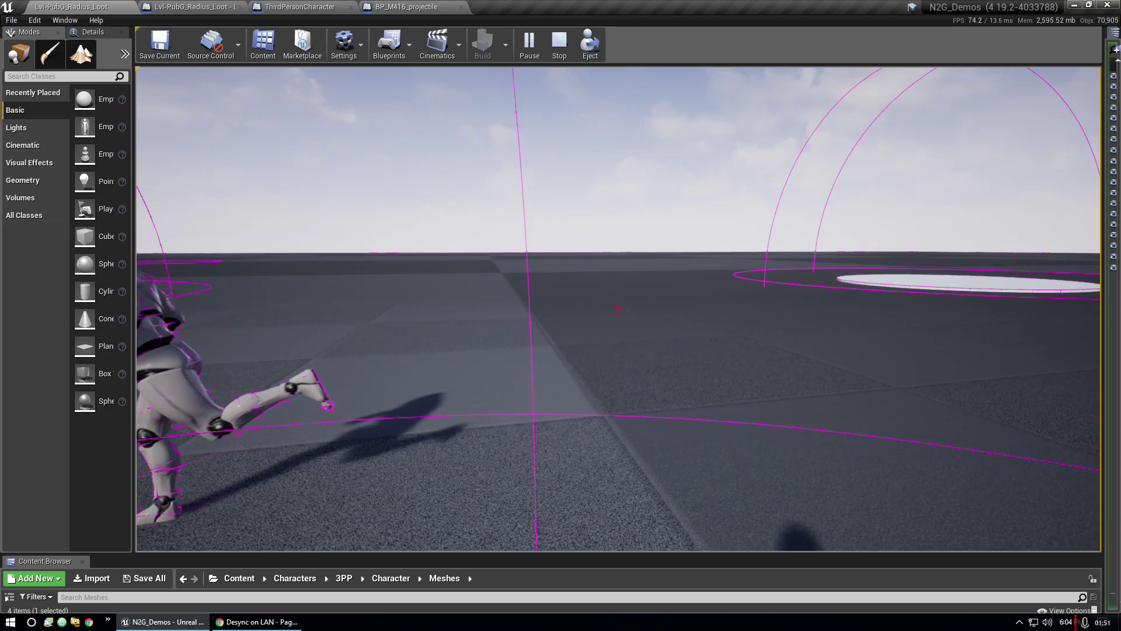
Step: Eject from the player character while the game is paused, and resume the simulation with a free camera
{"action": "key", "text": "Pause"}
{"action": "left_click", "coordinate": [636, 43]}
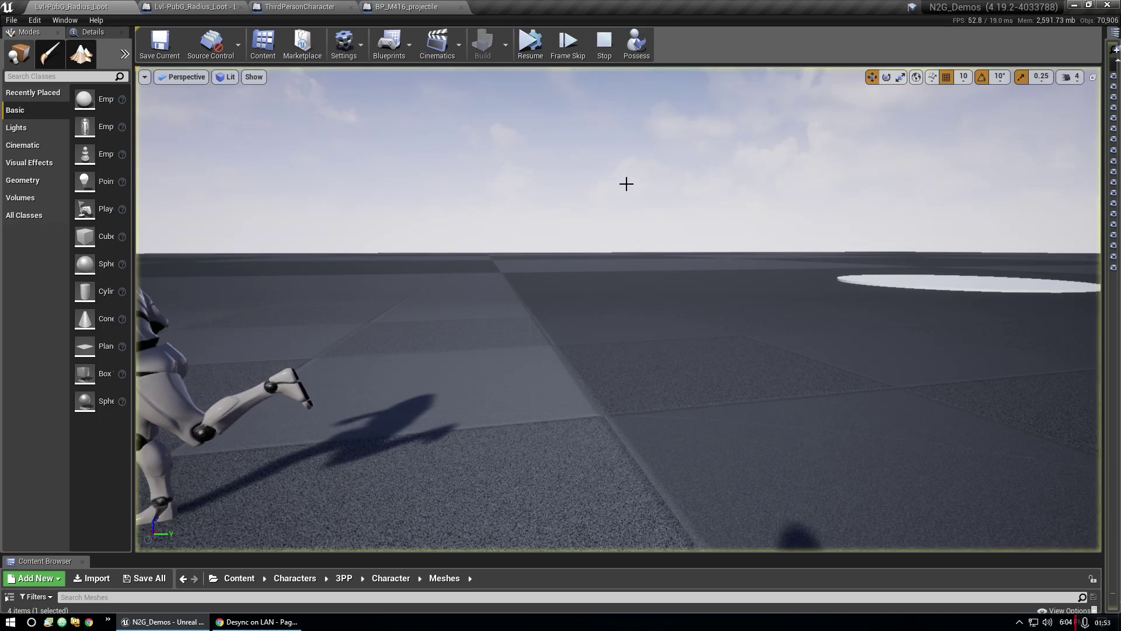
{"action": "mouse_move", "coordinate": [627, 184]}
{"action": "right_mouse_down"}
{"action": "mouse_move", "coordinate": [730, 196]}
{"action": "mouse_move", "coordinate": [715, 196]}
{"action": "mouse_move", "coordinate": [701, 219]}
{"action": "mouse_move", "coordinate": [649, 218]}
{"action": "mouse_move", "coordinate": [607, 192]}
{"action": "right_mouse_up"}
{"action": "left_click", "coordinate": [529, 40]}
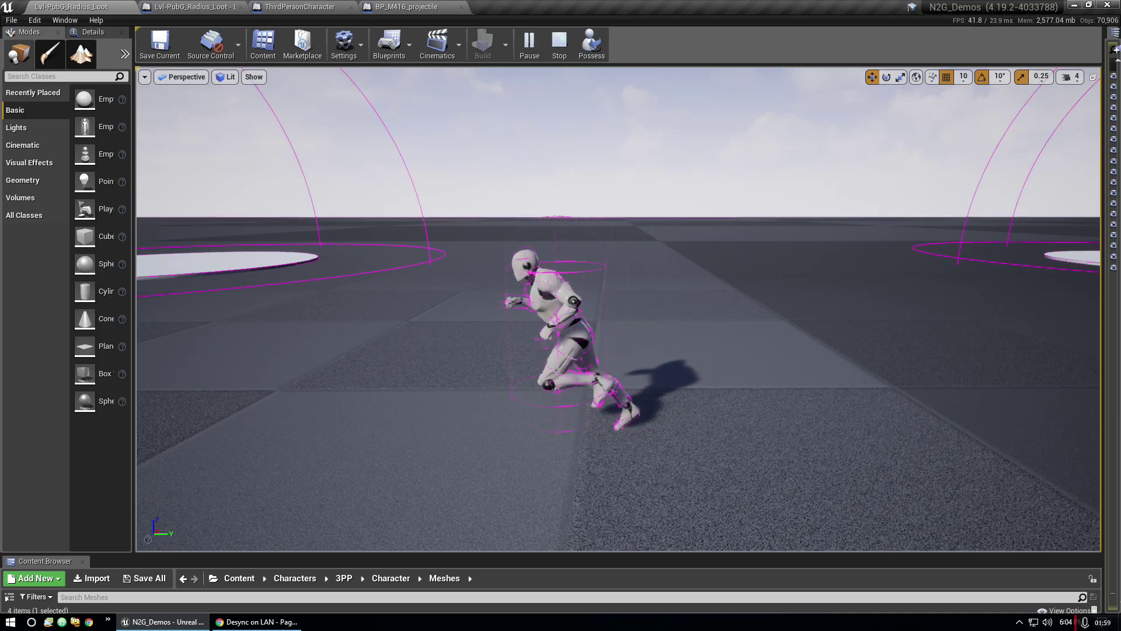
Step: Examine how the running mannequin's mesh lines up with its collision outlines, viewing it from several sides with the free camera
{"action": "right_click_drag", "start_coordinate": [619, 263], "coordinate": [657, 299]}
{"action": "key", "text": "w"}
{"action": "key", "text": "a"}
{"action": "key", "text": "a"}
{"action": "key", "text": "s"}
{"action": "key", "text": "a"}
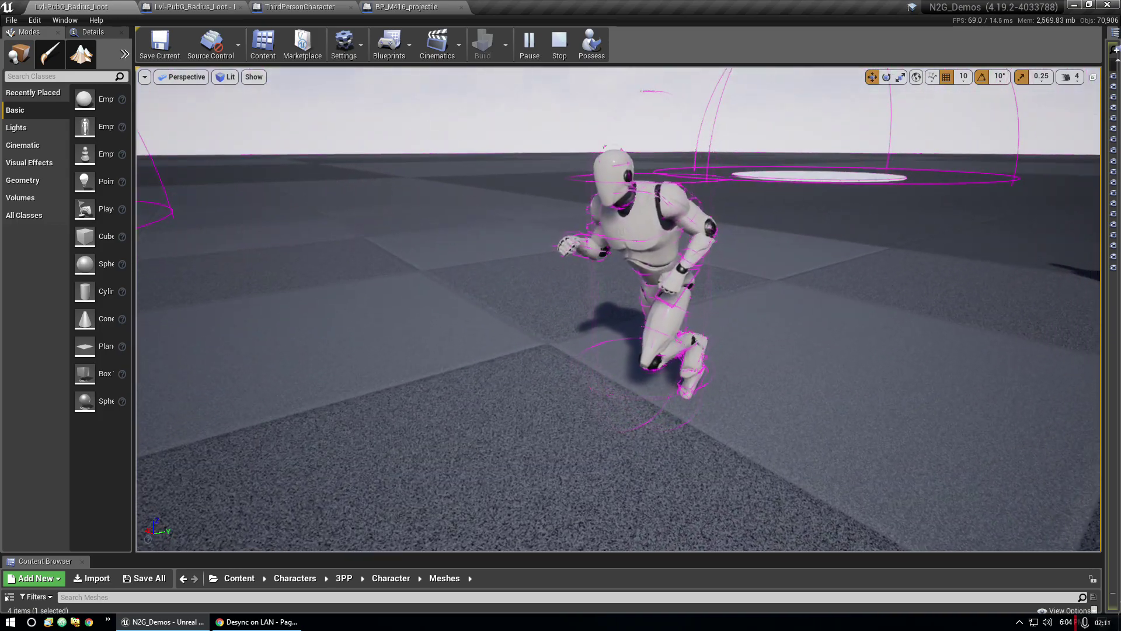
{"action": "right_click_drag", "start_coordinate": [591, 205], "coordinate": [581, 201]}
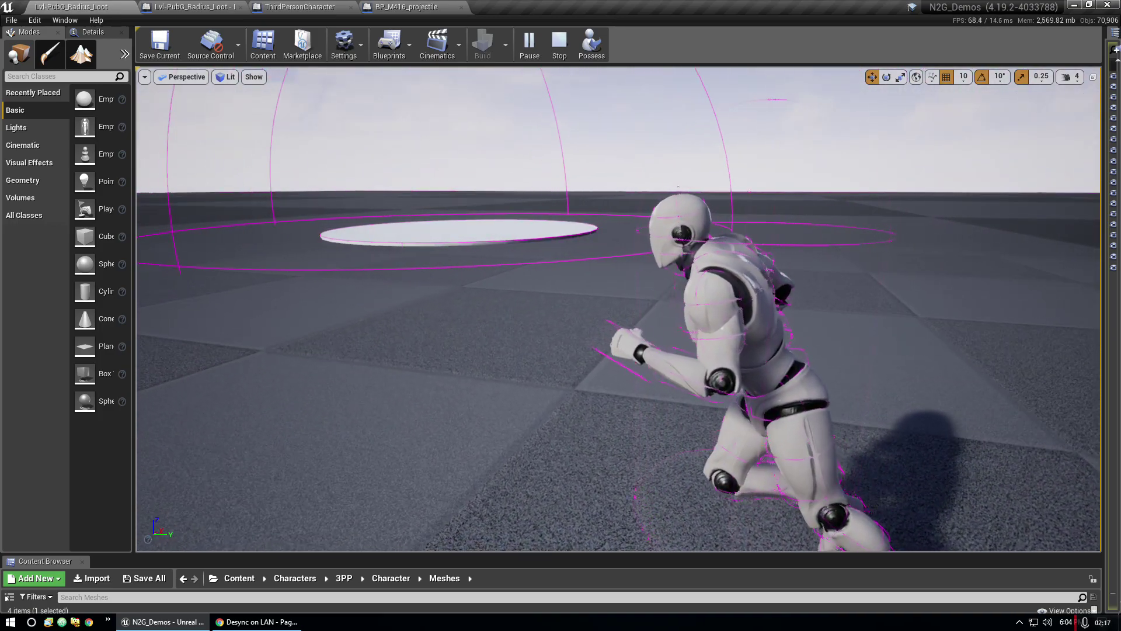
{"action": "right_click_drag", "start_coordinate": [581, 201], "coordinate": [556, 199]}
{"action": "key", "text": "a"}
{"action": "key", "text": "s"}
{"action": "key", "text": "d"}
{"action": "key", "text": "d"}
{"action": "key", "text": "d"}
{"action": "key", "text": "d"}
{"action": "key", "text": "e"}
Step: Possess the player character again, and briefly pause and resume the play session
{"action": "left_click", "coordinate": [592, 44]}
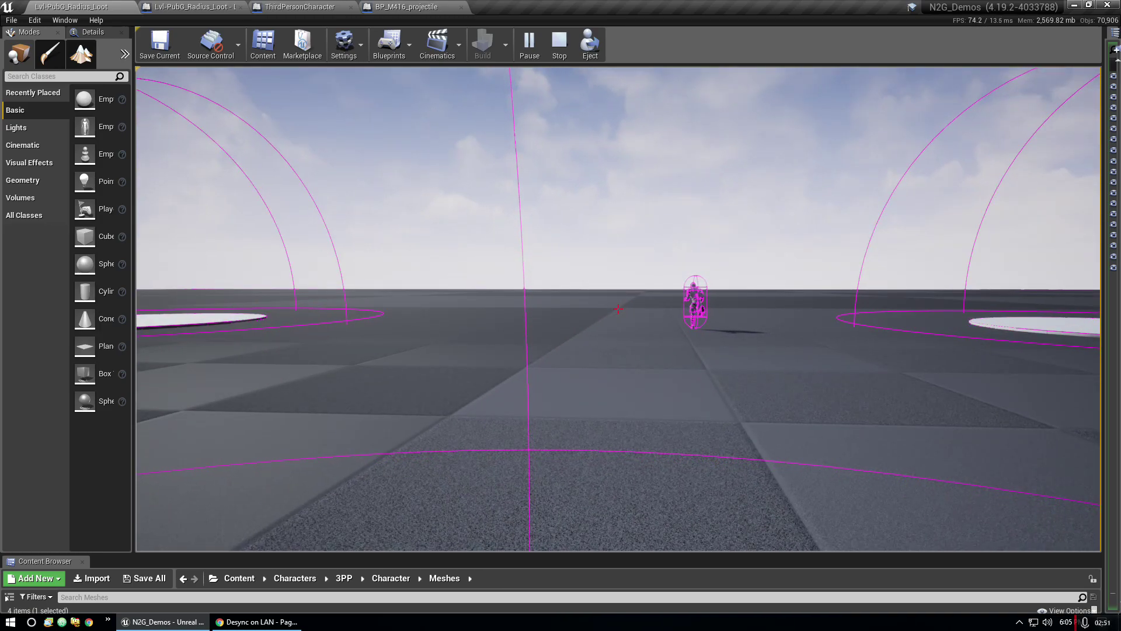
{"action": "key", "text": "Pause"}
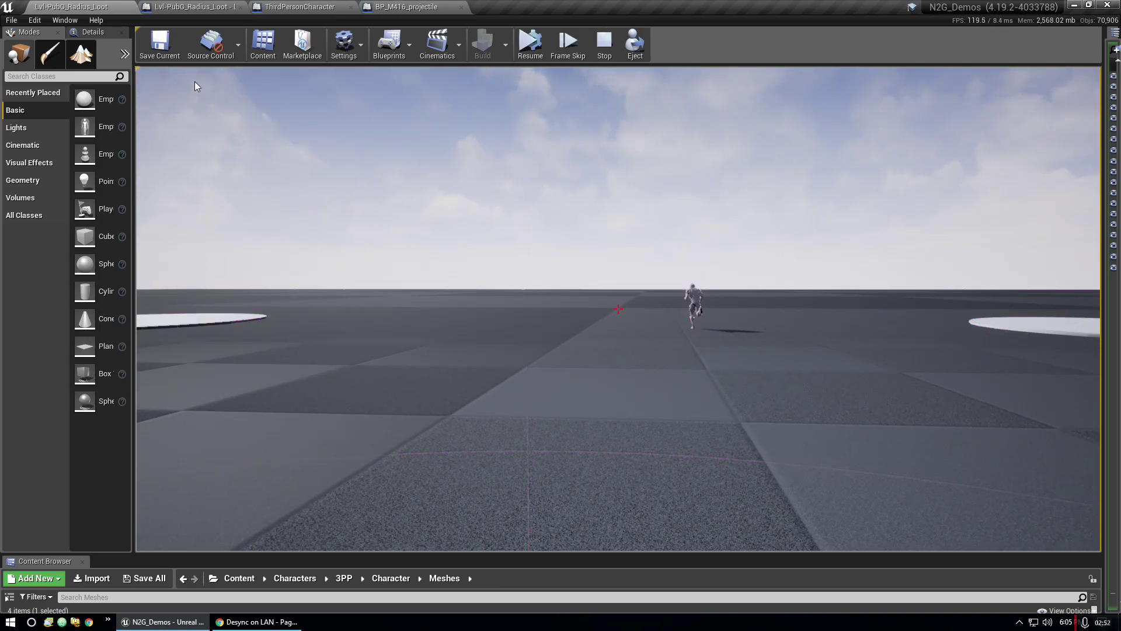
{"action": "left_click", "coordinate": [528, 55]}
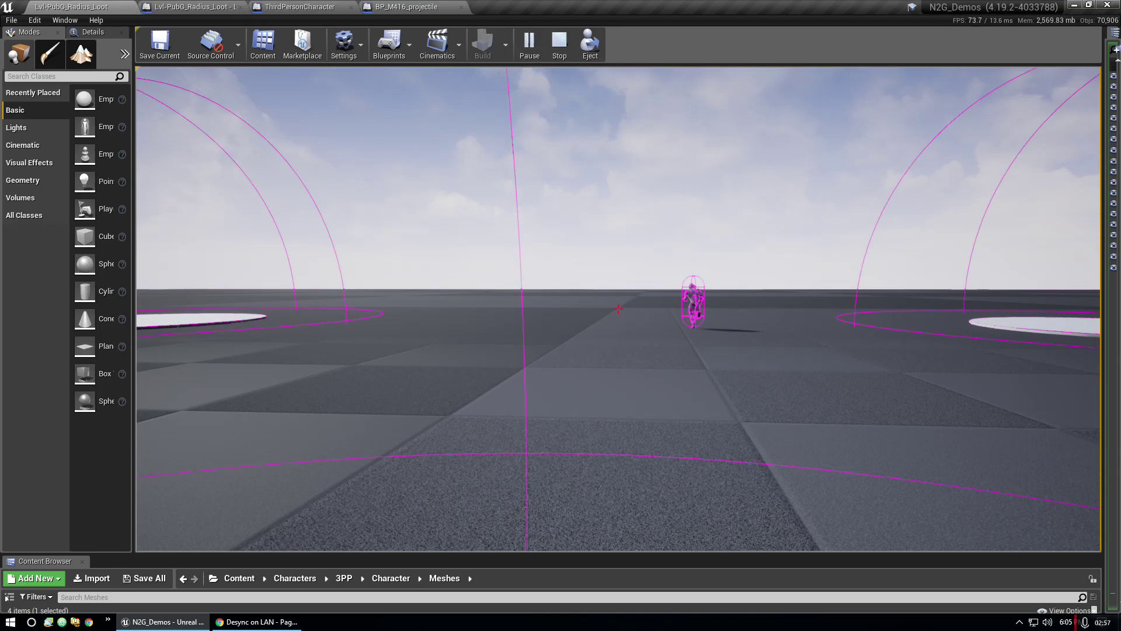
Step: Chase the running mannequin with the player character to examine its collision outlines in motion from far and near
{"action": "key", "text": "w"}
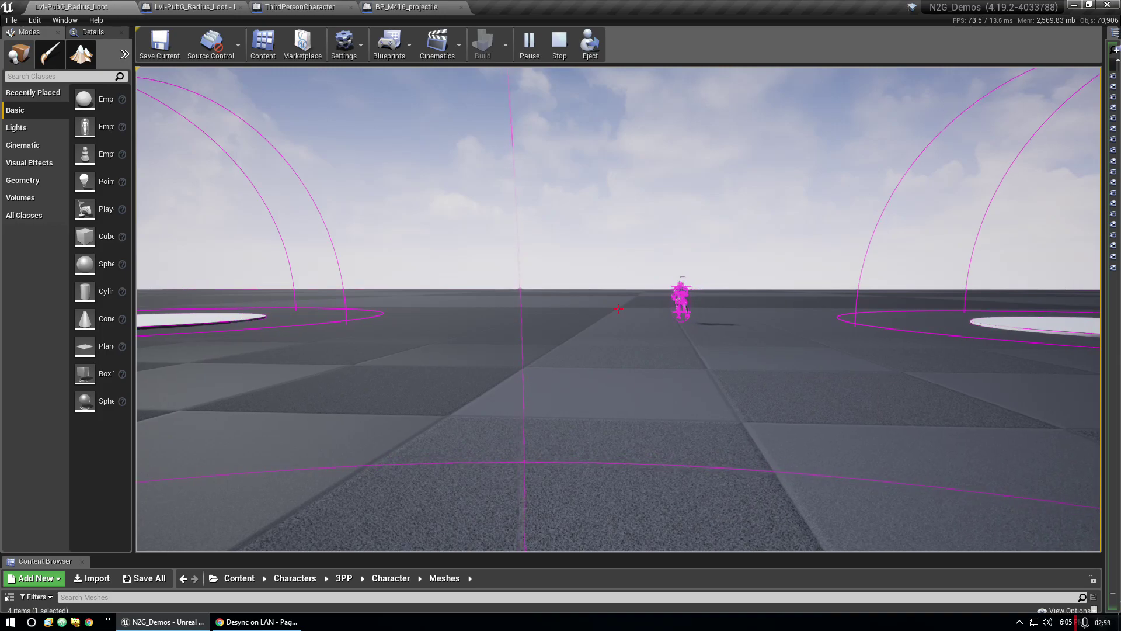
{"action": "key", "text": "w"}
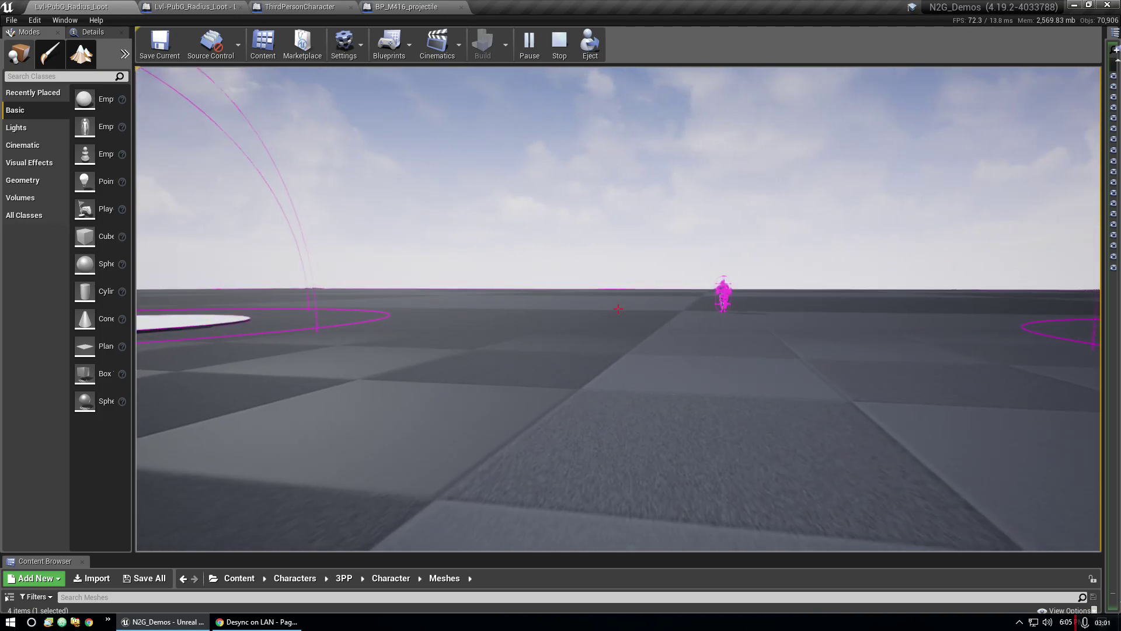
{"action": "key", "text": "w"}
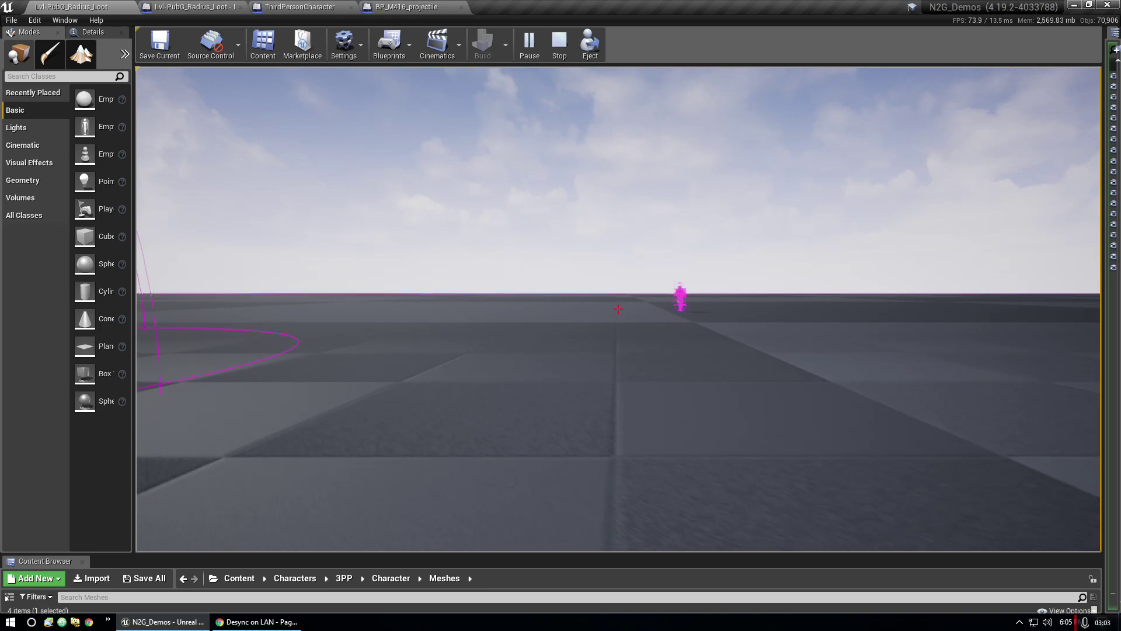
{"action": "key", "text": "w"}
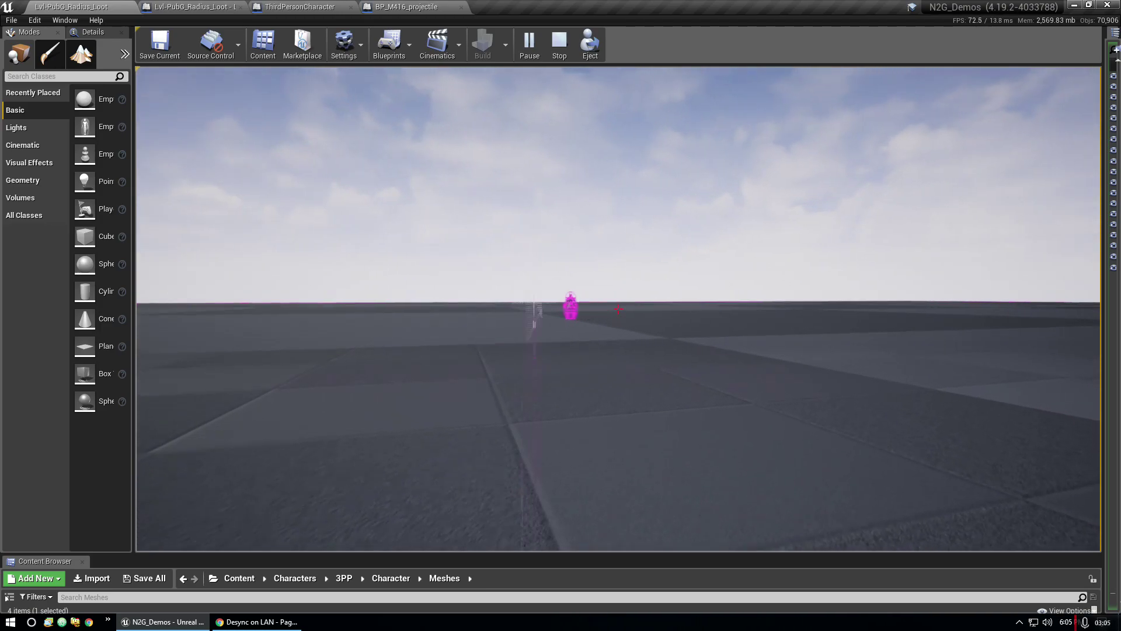
{"action": "key", "text": "w"}
{"action": "key", "text": "d"}
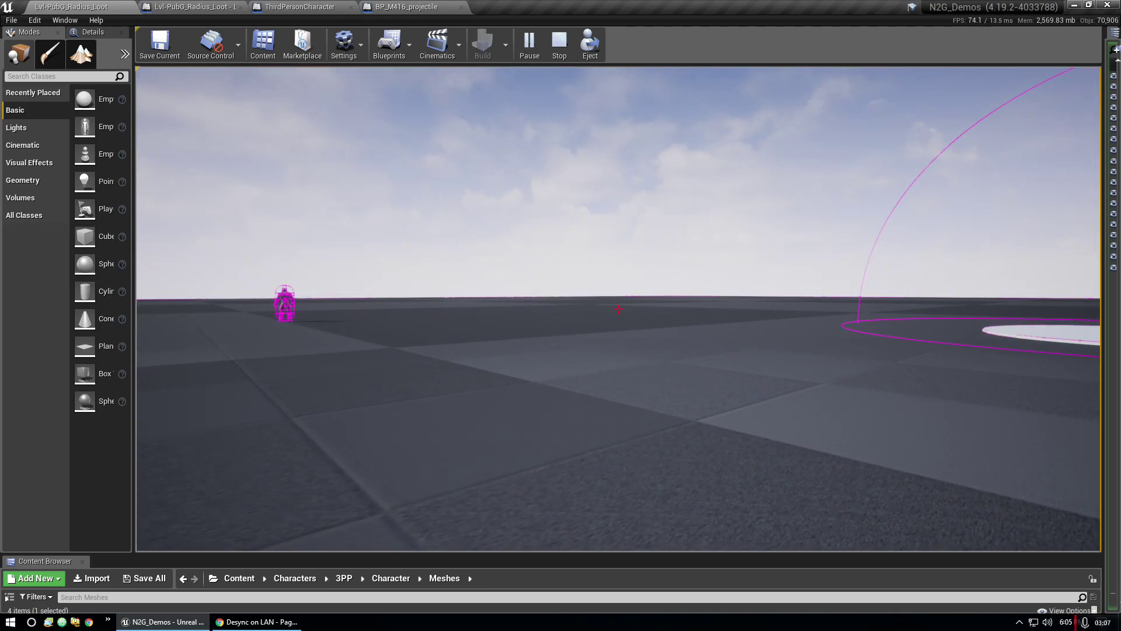
{"action": "key", "text": "w"}
{"action": "key", "text": "d"}
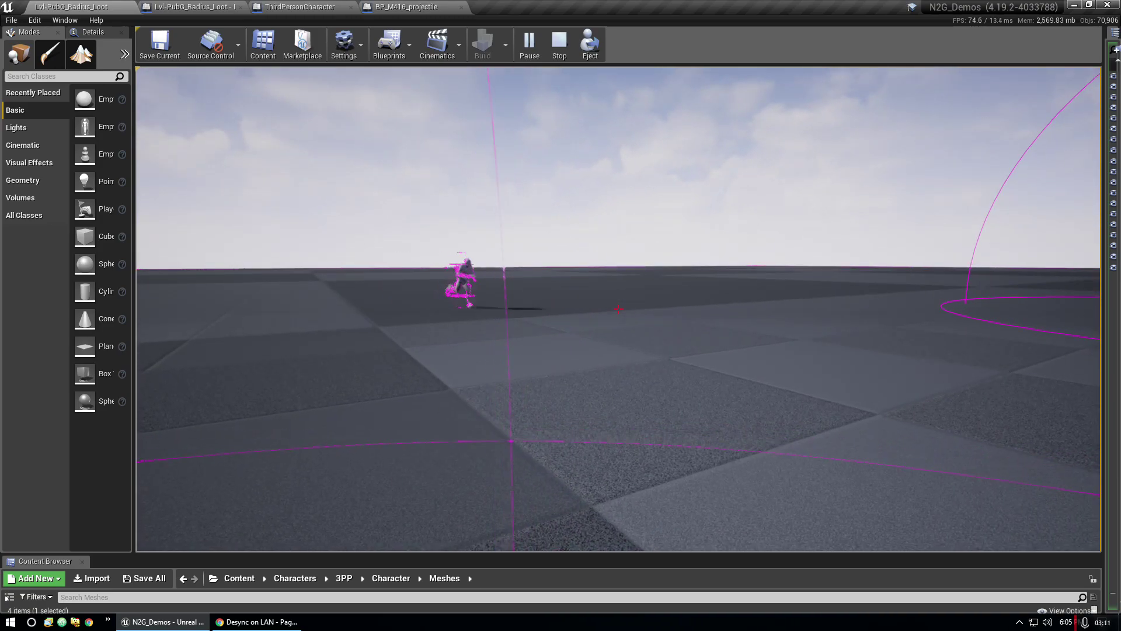
{"action": "key", "text": "w"}
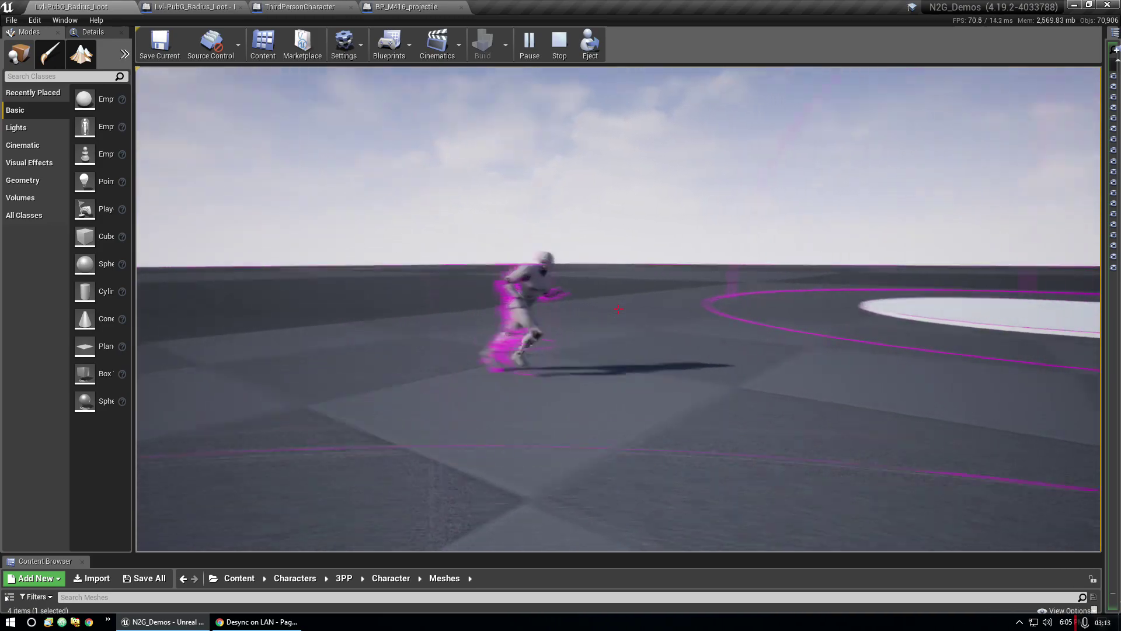
{"action": "key", "text": "d"}
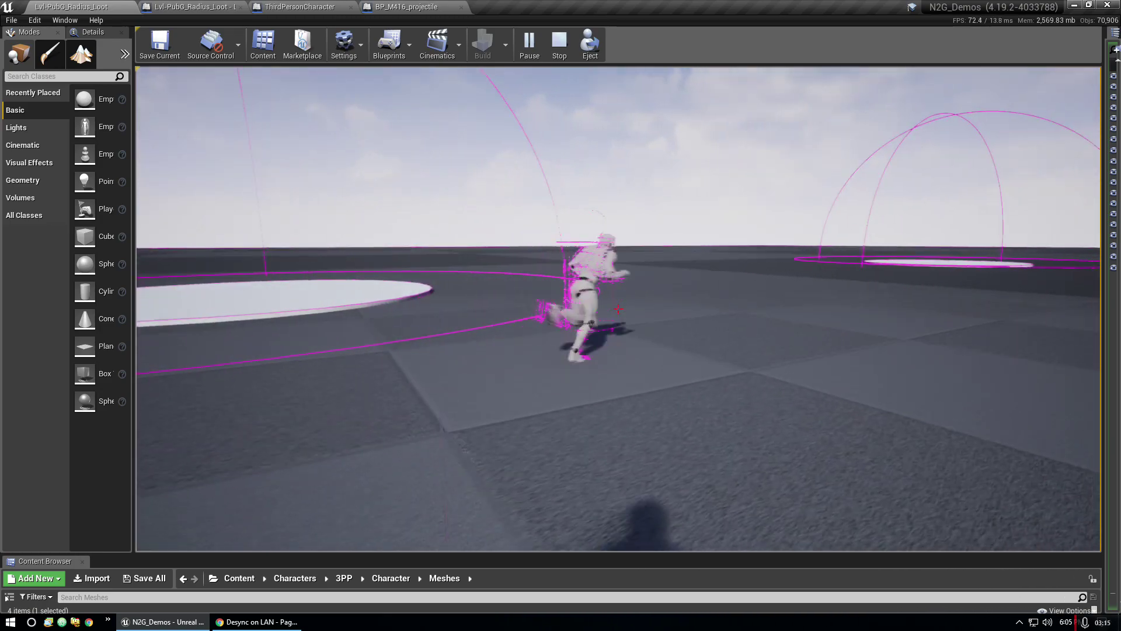